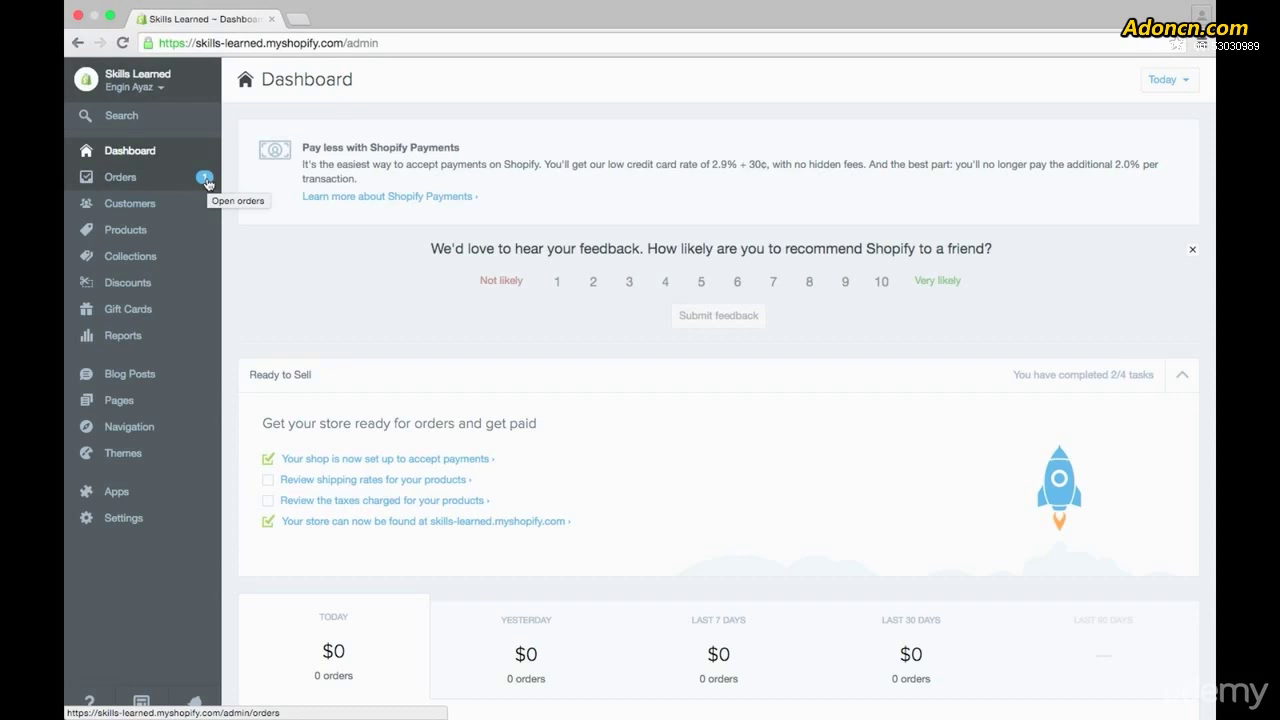
Step: Open the store's orders list and view its abandoned checkouts
left_click(120, 178)
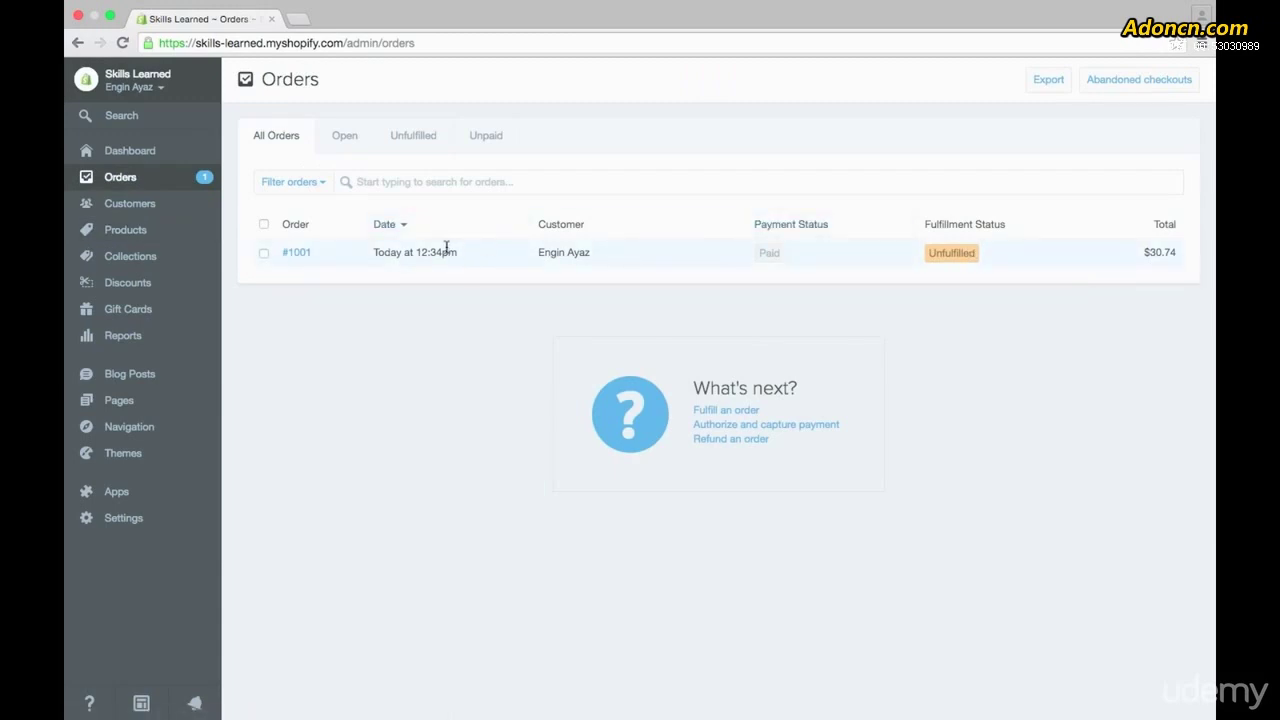
mouse_move(446, 247)
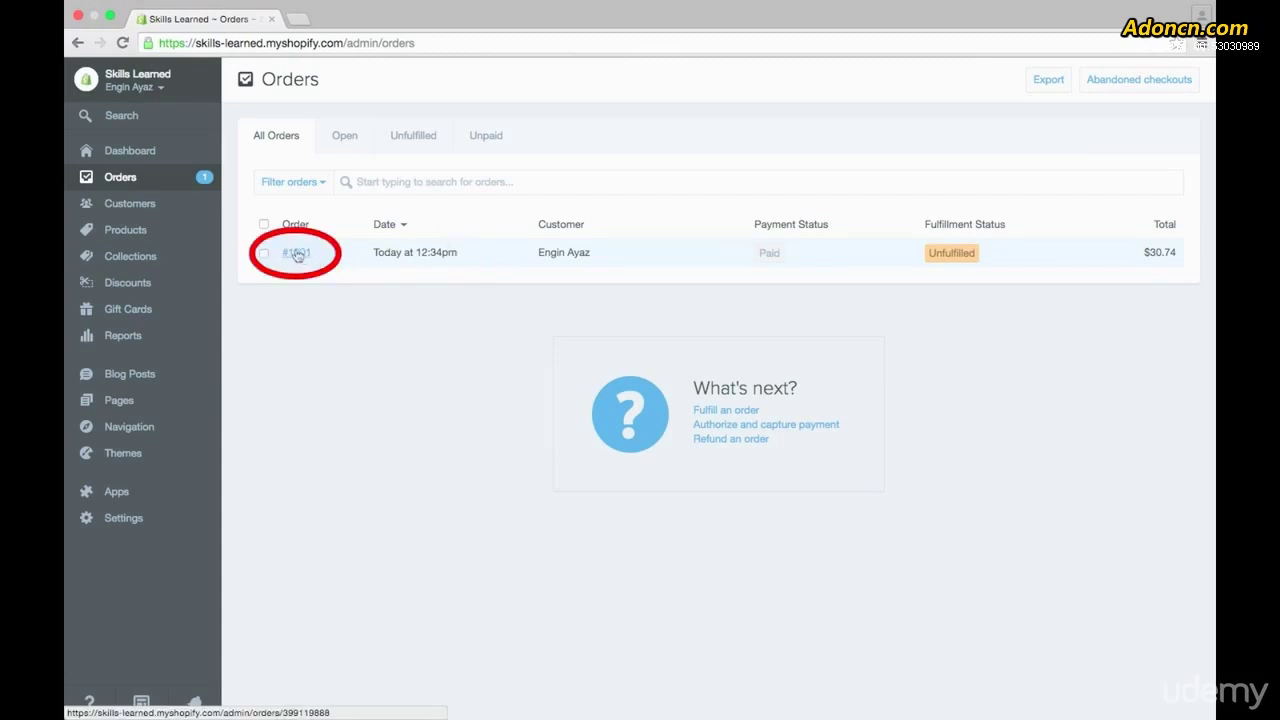
left_click(1138, 80)
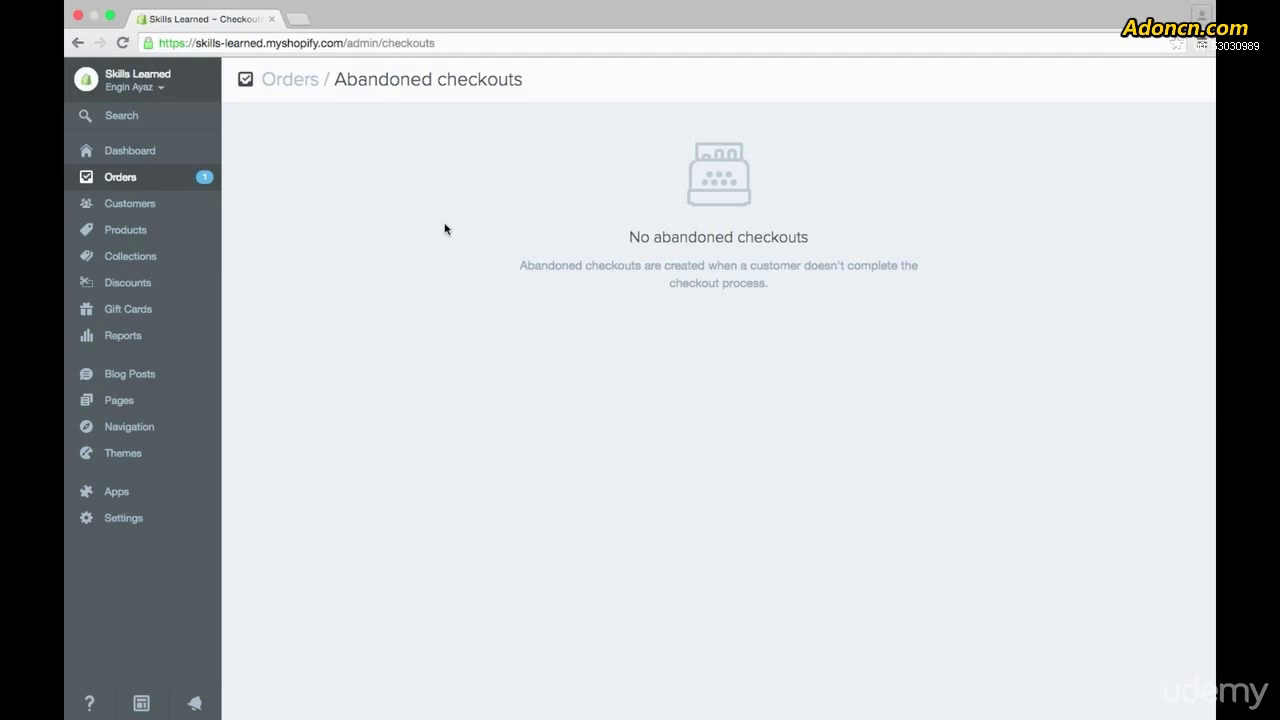
Step: Return to the orders list and view the open, unfulfilled and unpaid orders in turn, ending on all orders
left_click(153, 176)
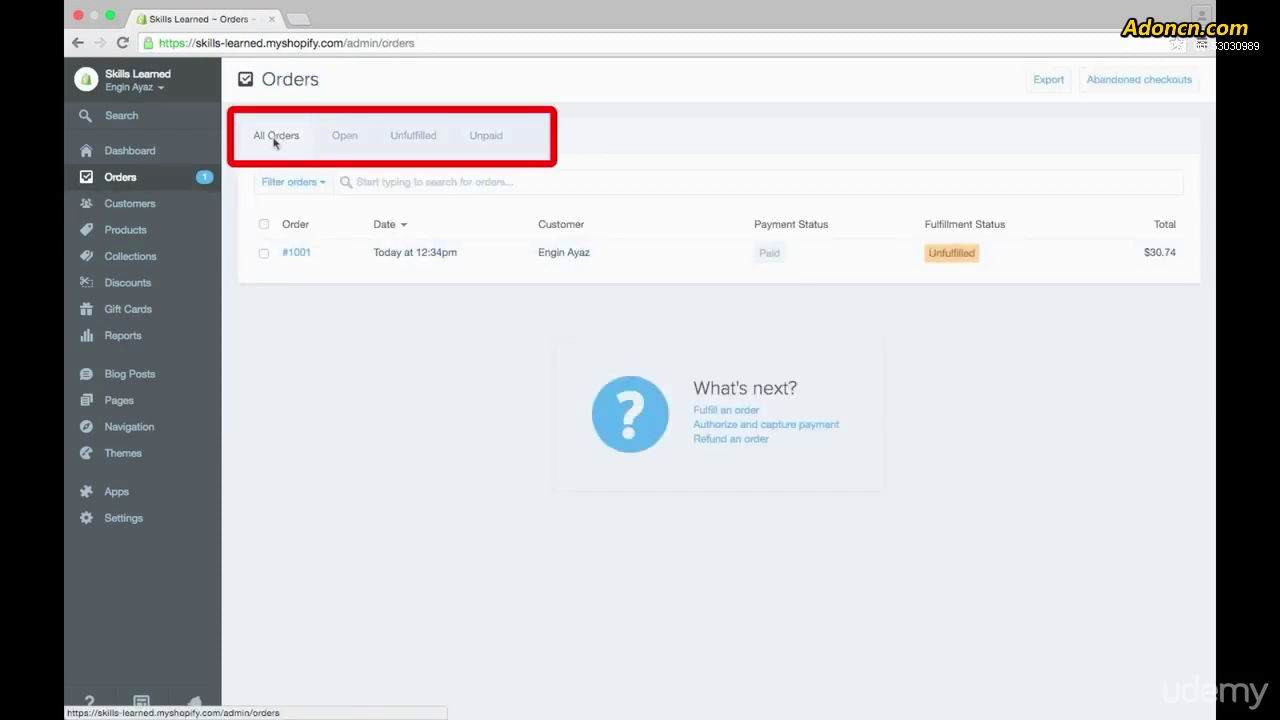
left_click(341, 137)
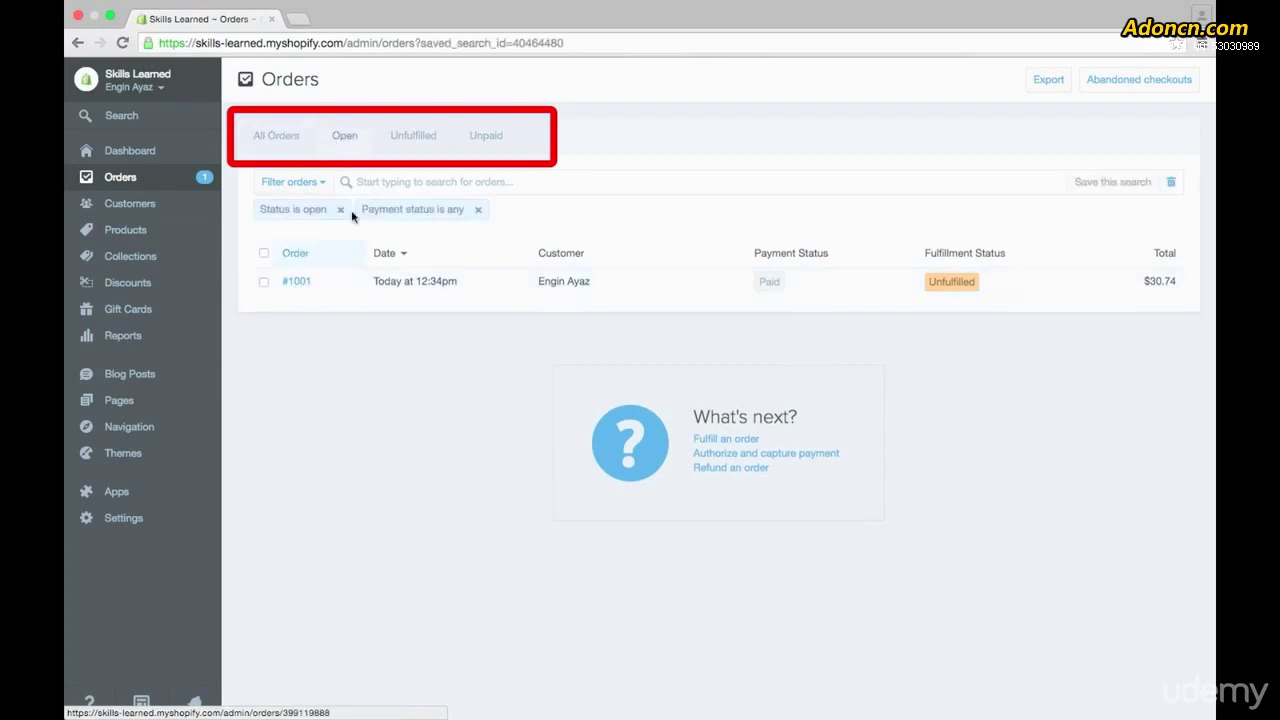
left_click(410, 137)
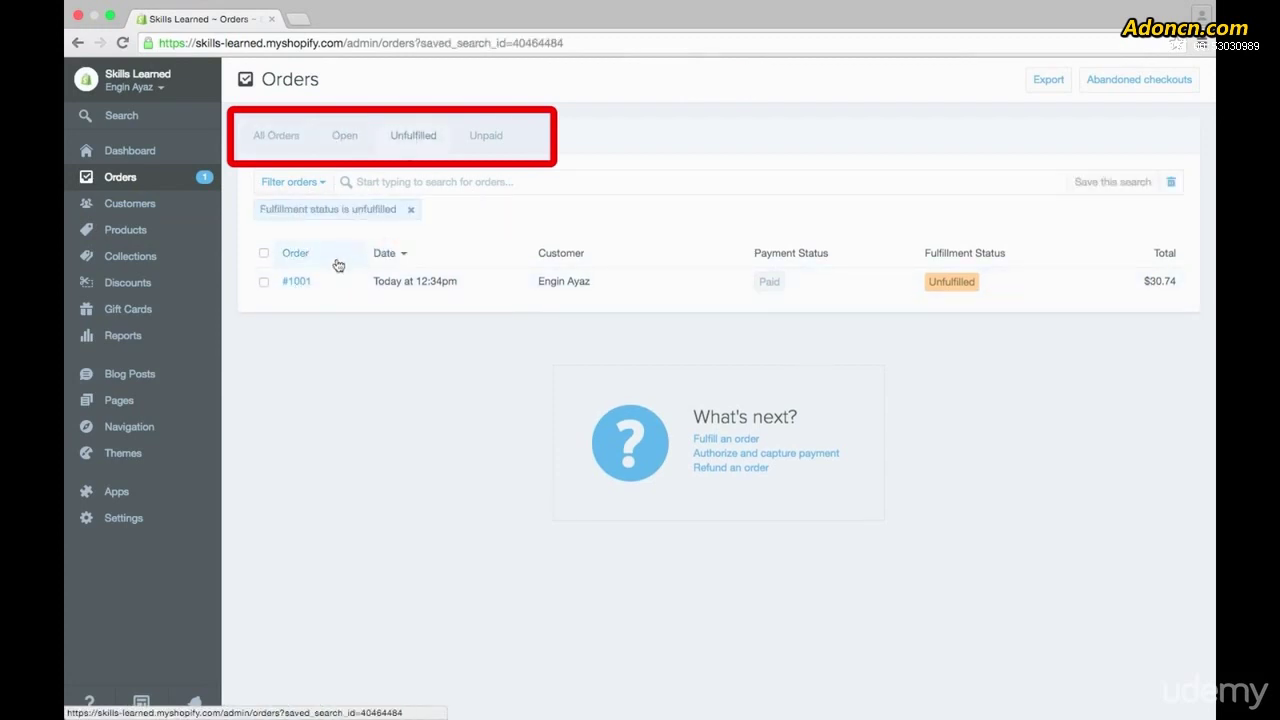
left_click(486, 145)
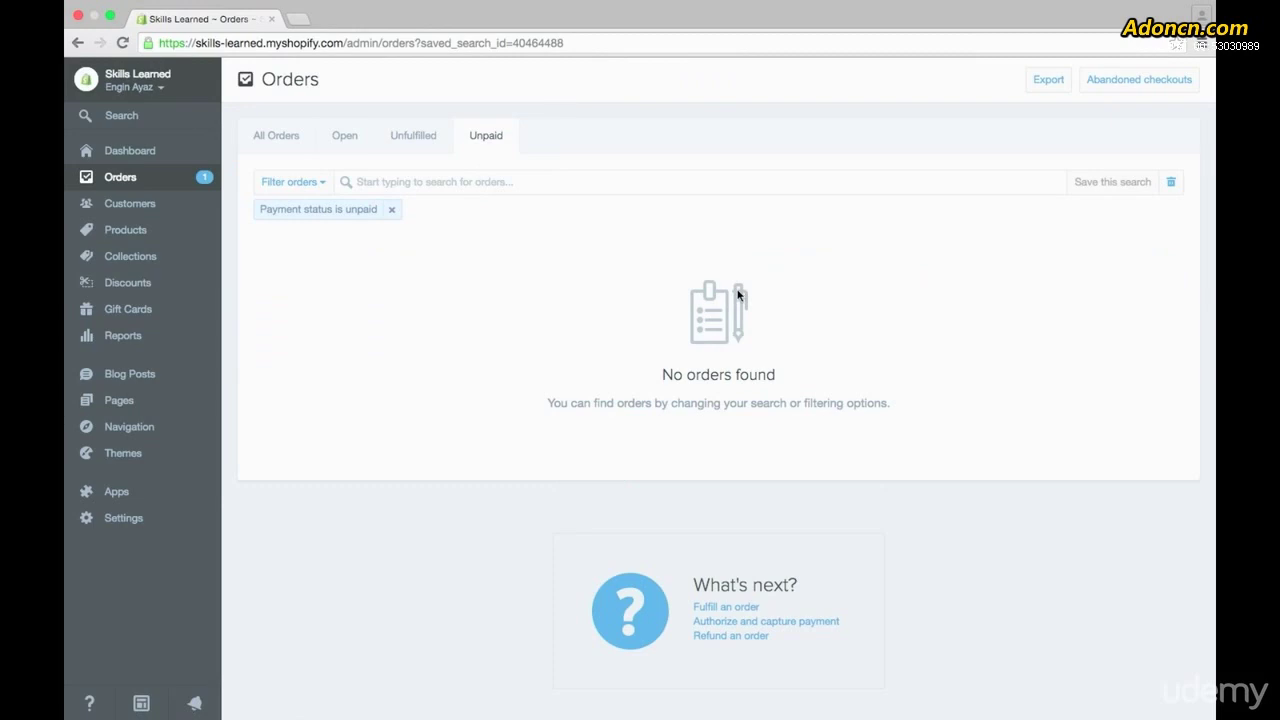
left_click(305, 150)
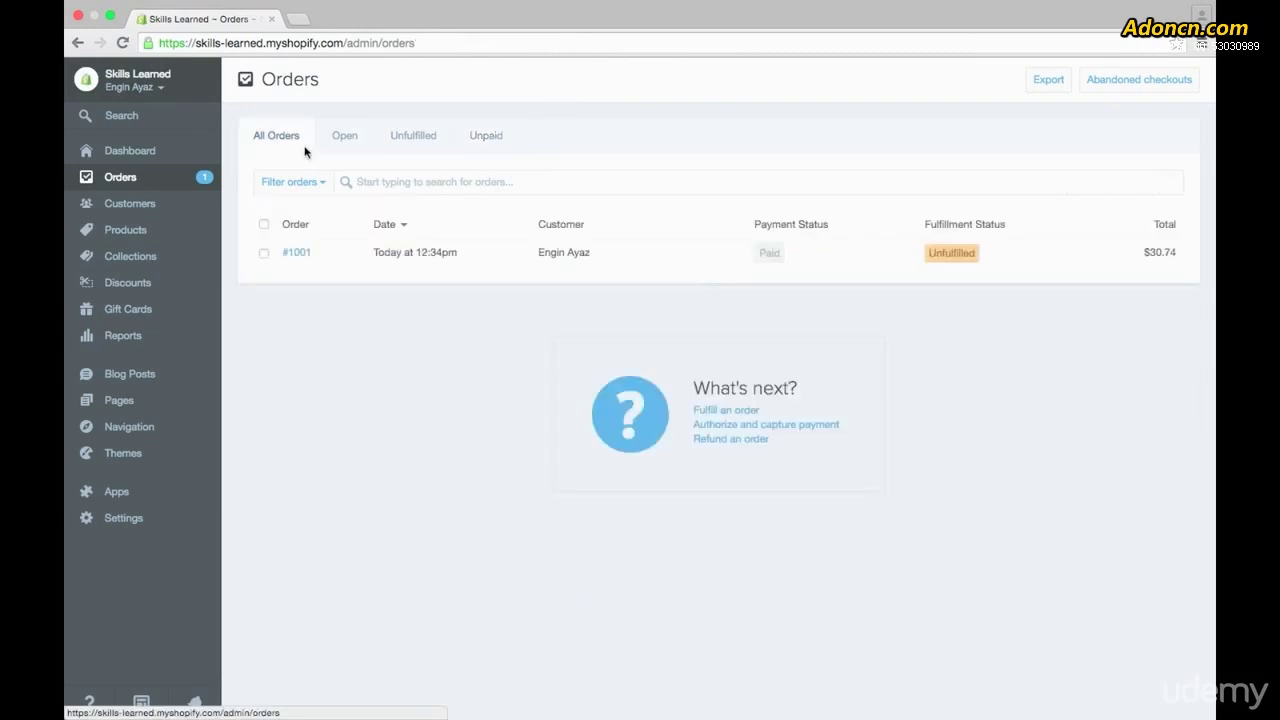
Step: Open the listed order and examine its test-order notice, customer and shipping details, risk analysis and conversion information
left_click(297, 255)
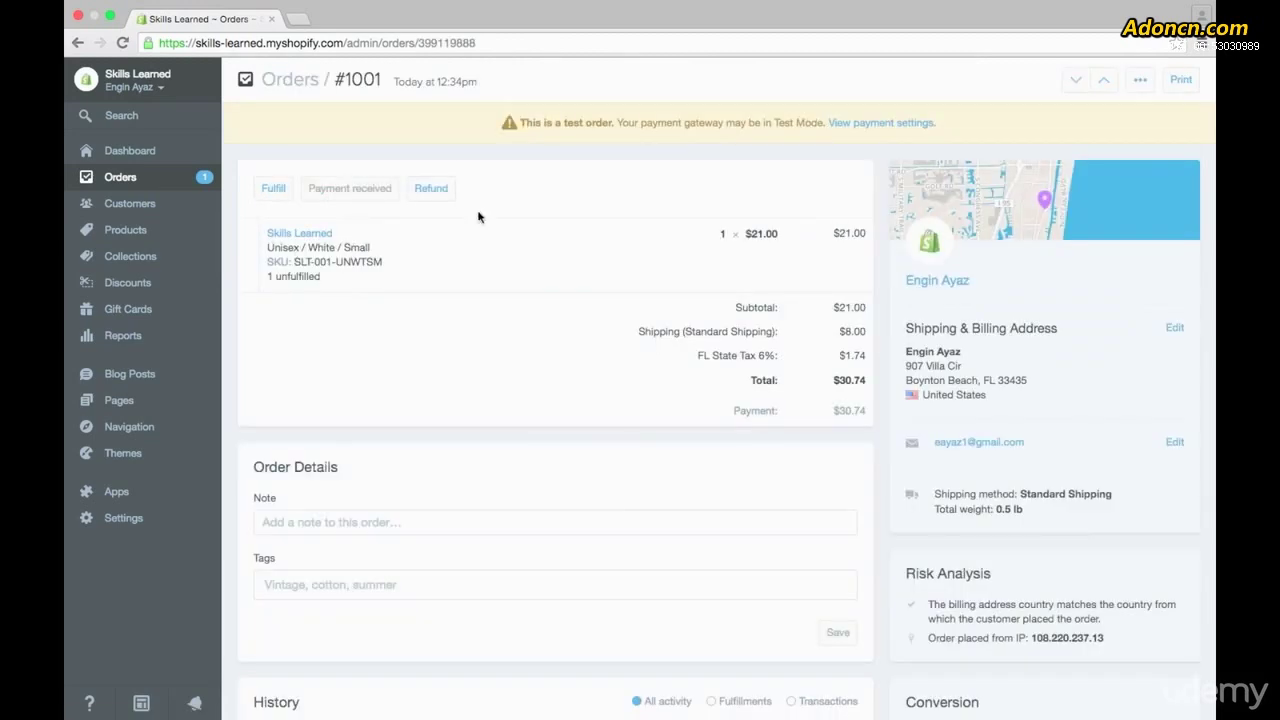
left_click_drag(519, 122, 637, 122)
left_click(661, 122)
scroll(883, 323, "down", 1)
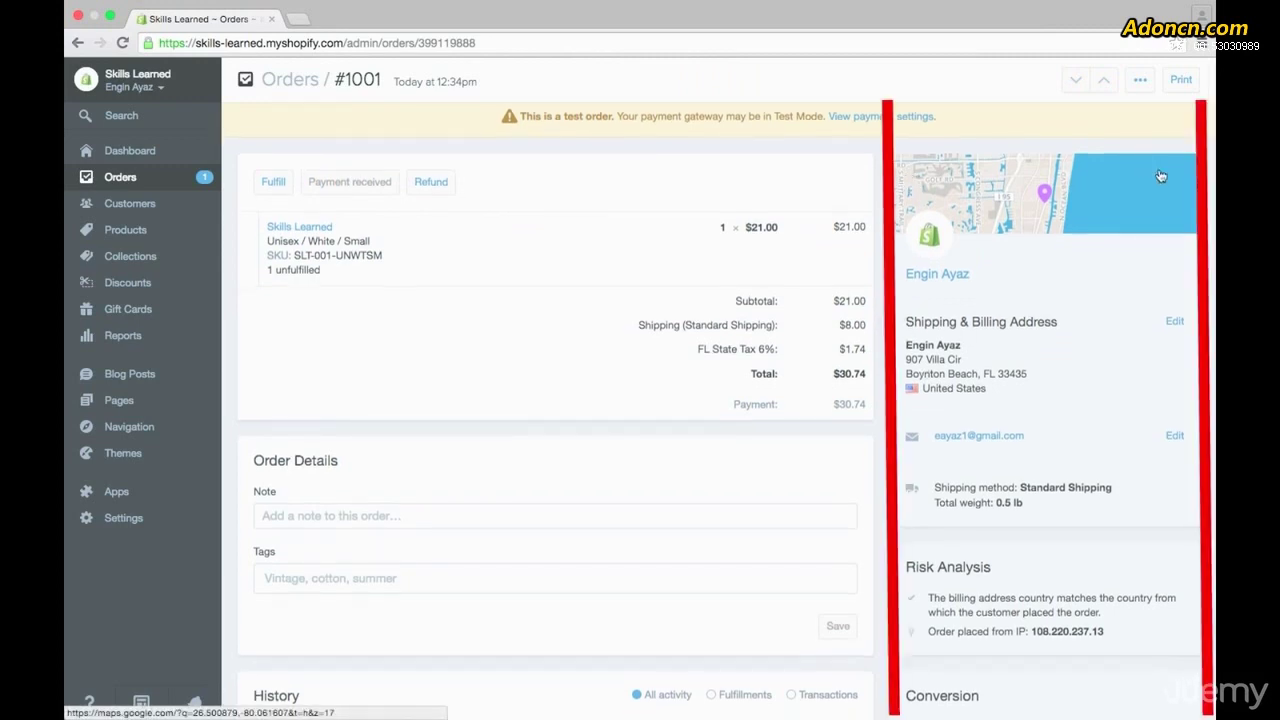
scroll(935, 375, "down", 2)
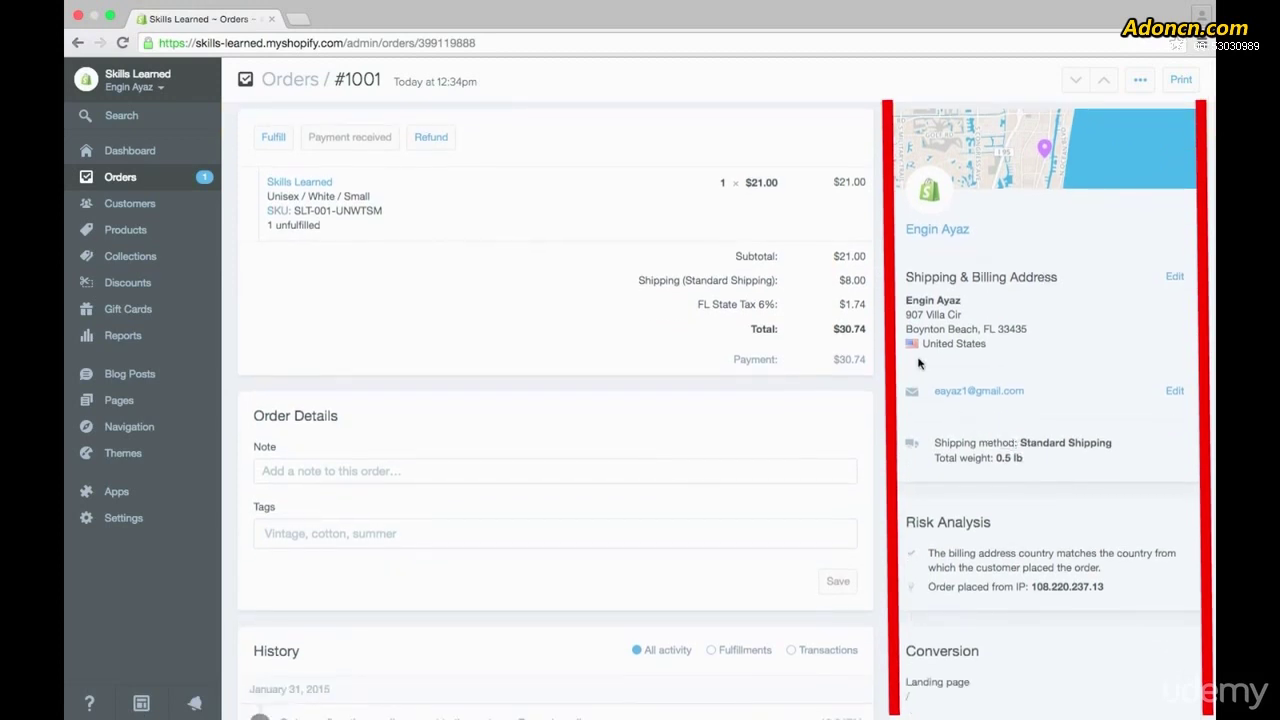
scroll(896, 374, "down", 5)
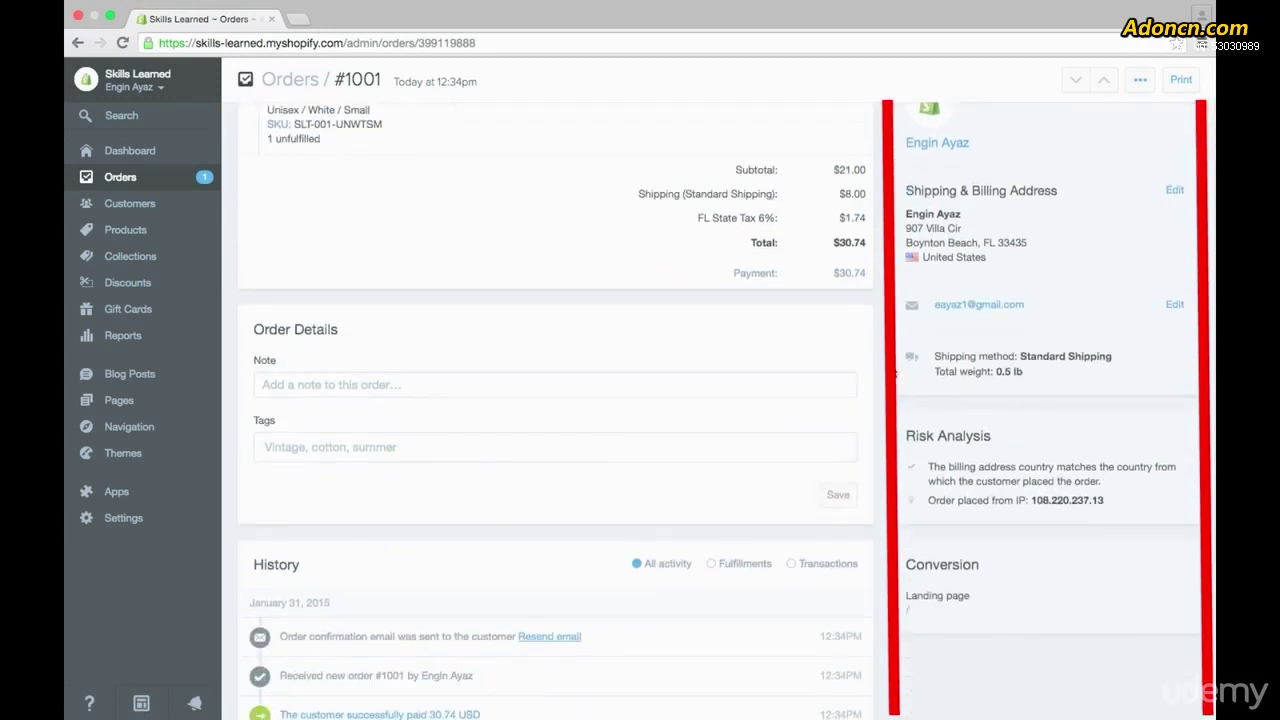
scroll(890, 374, "down", 2)
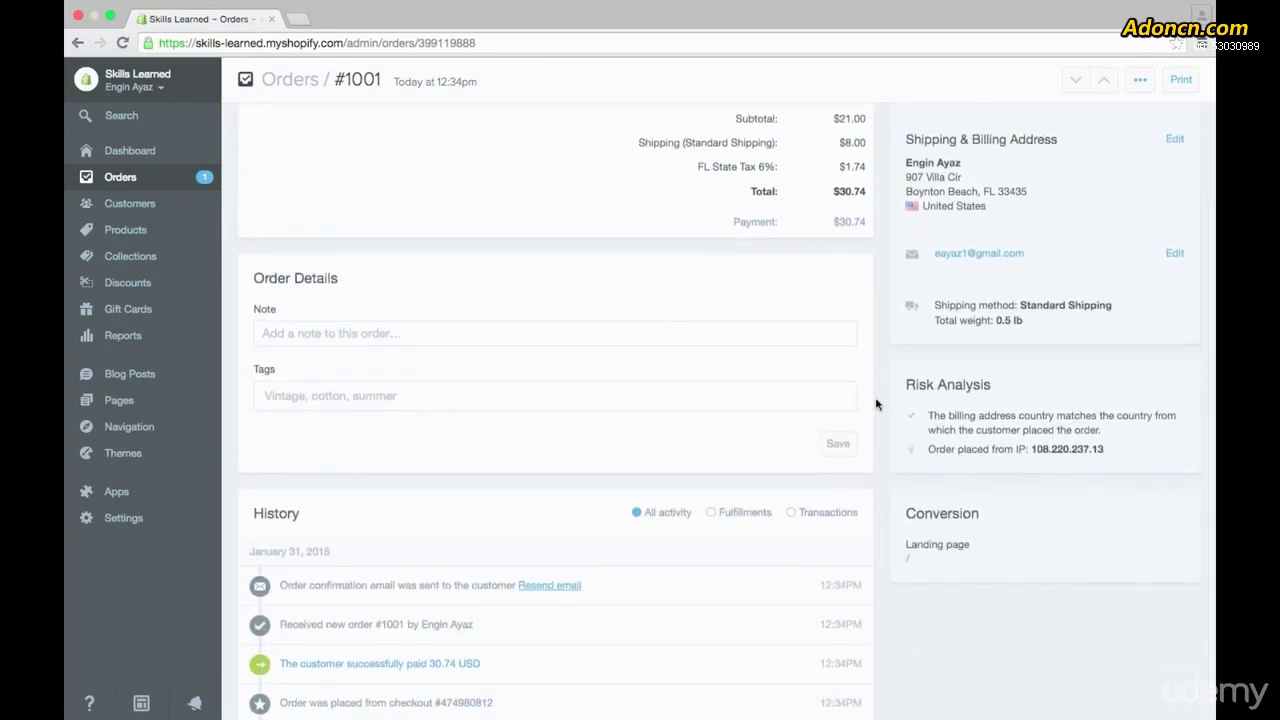
scroll(882, 414, "up", 9)
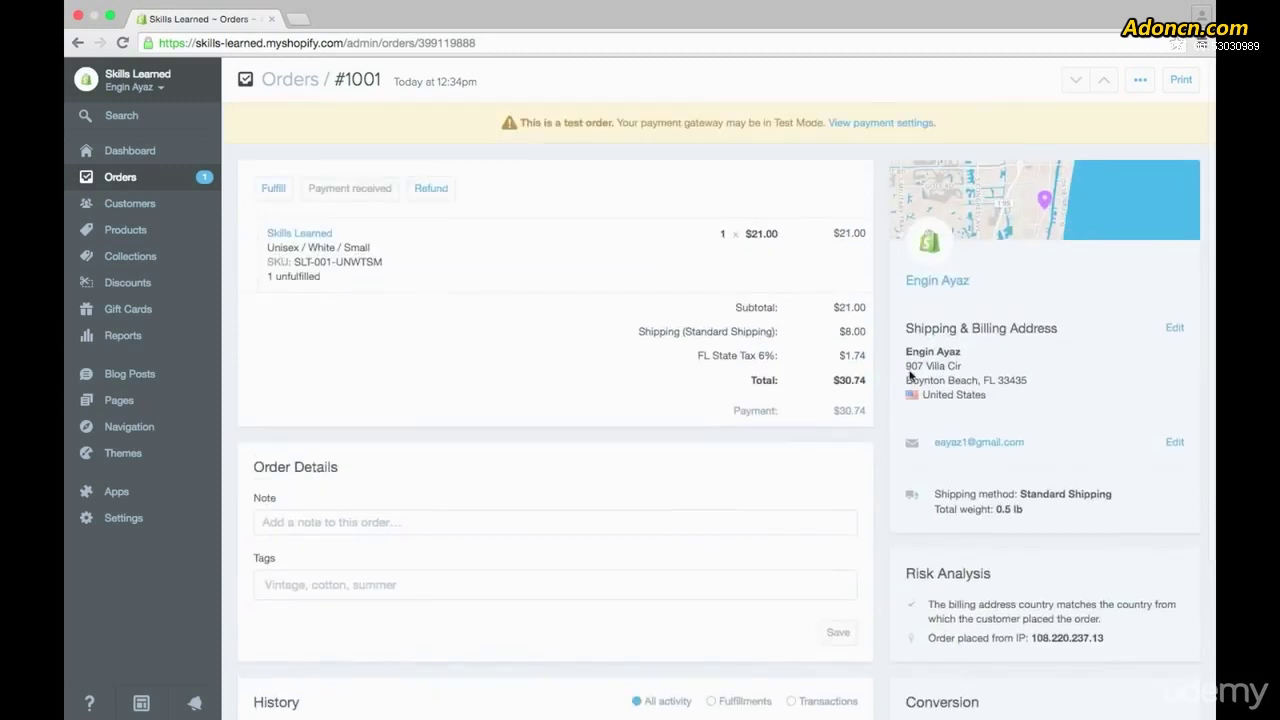
scroll(900, 390, "down", 6)
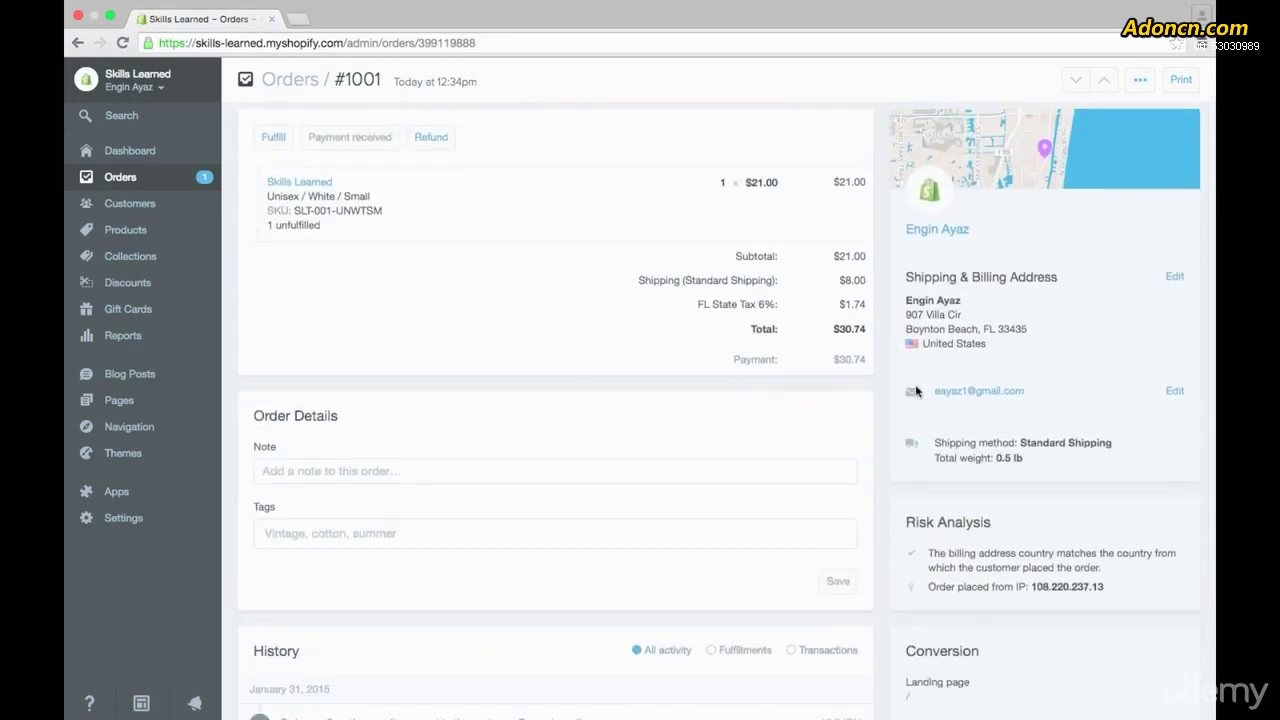
scroll(891, 401, "down", 1)
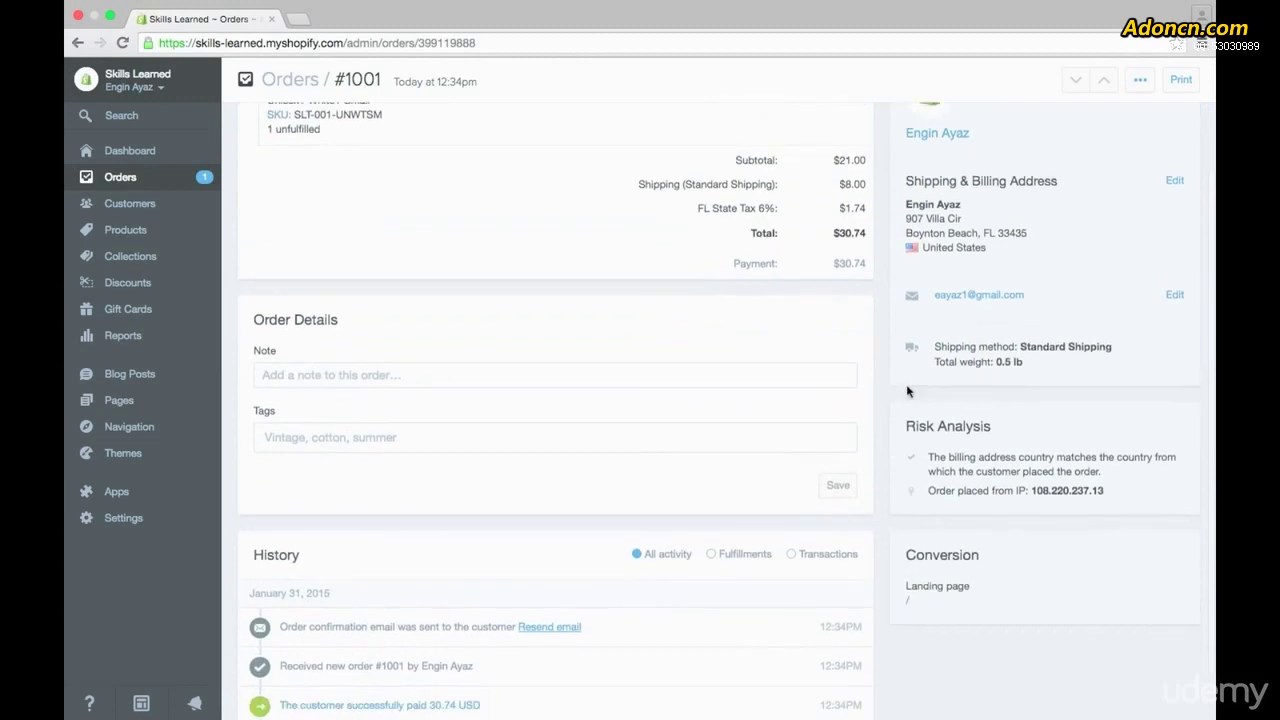
scroll(880, 390, "down", 3)
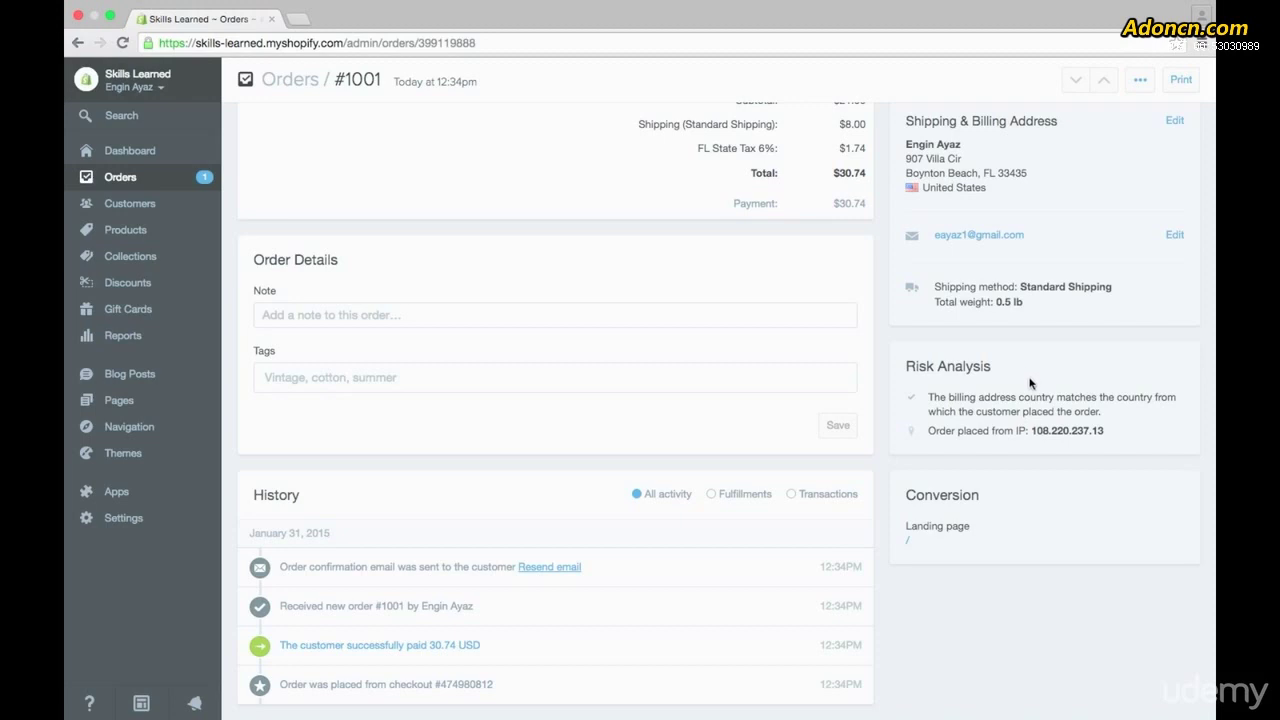
Step: Review the fulfillment options for the order's line item and leave without fulfilling it
scroll(640, 240, "up", 3)
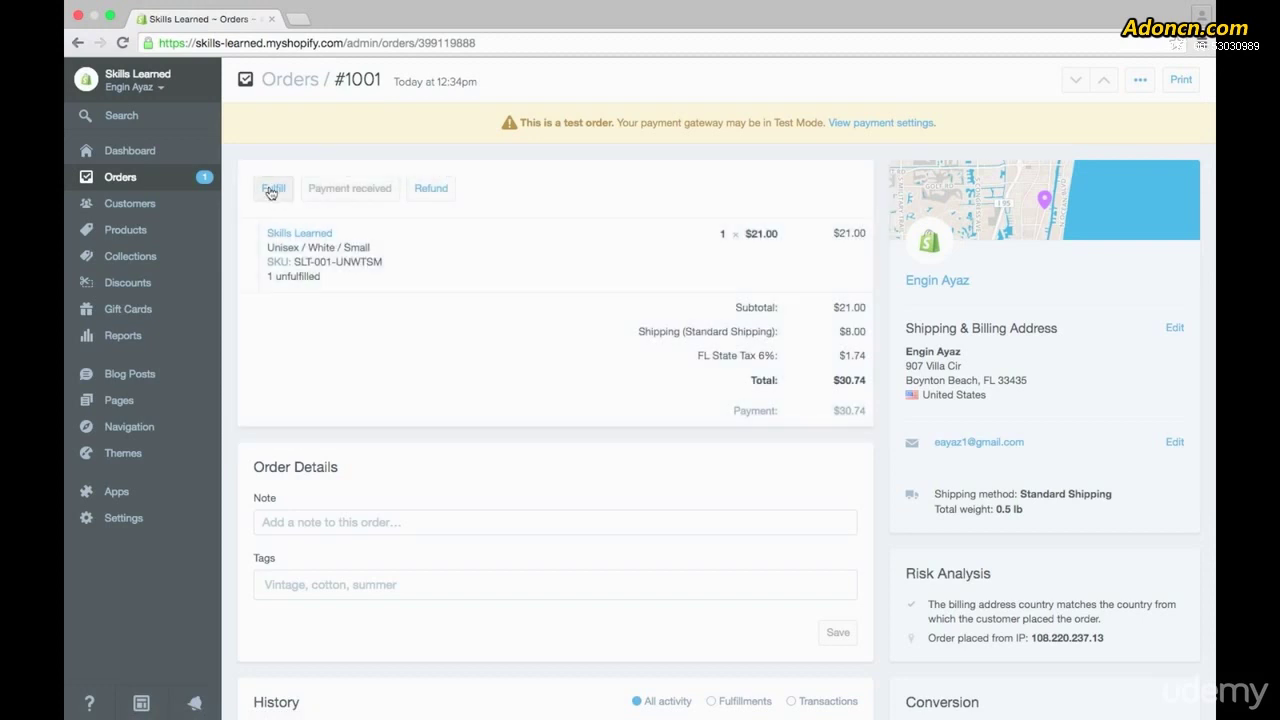
left_click(270, 190)
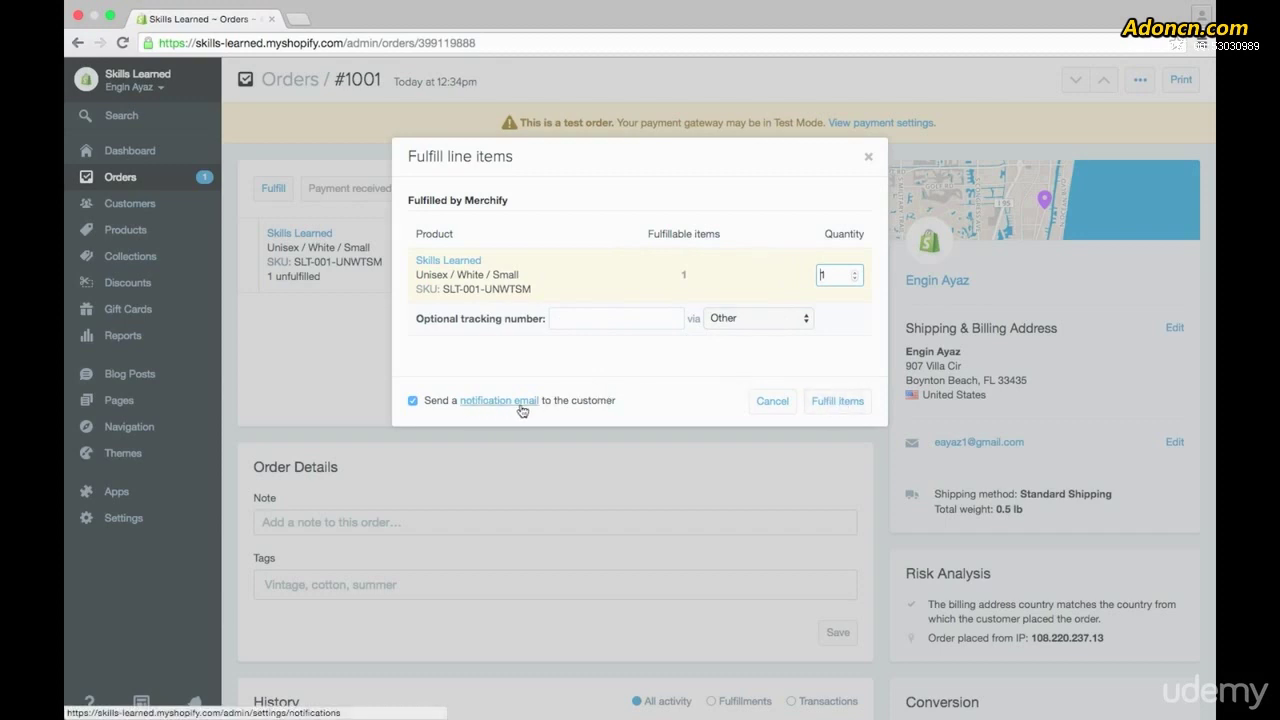
left_click(765, 404)
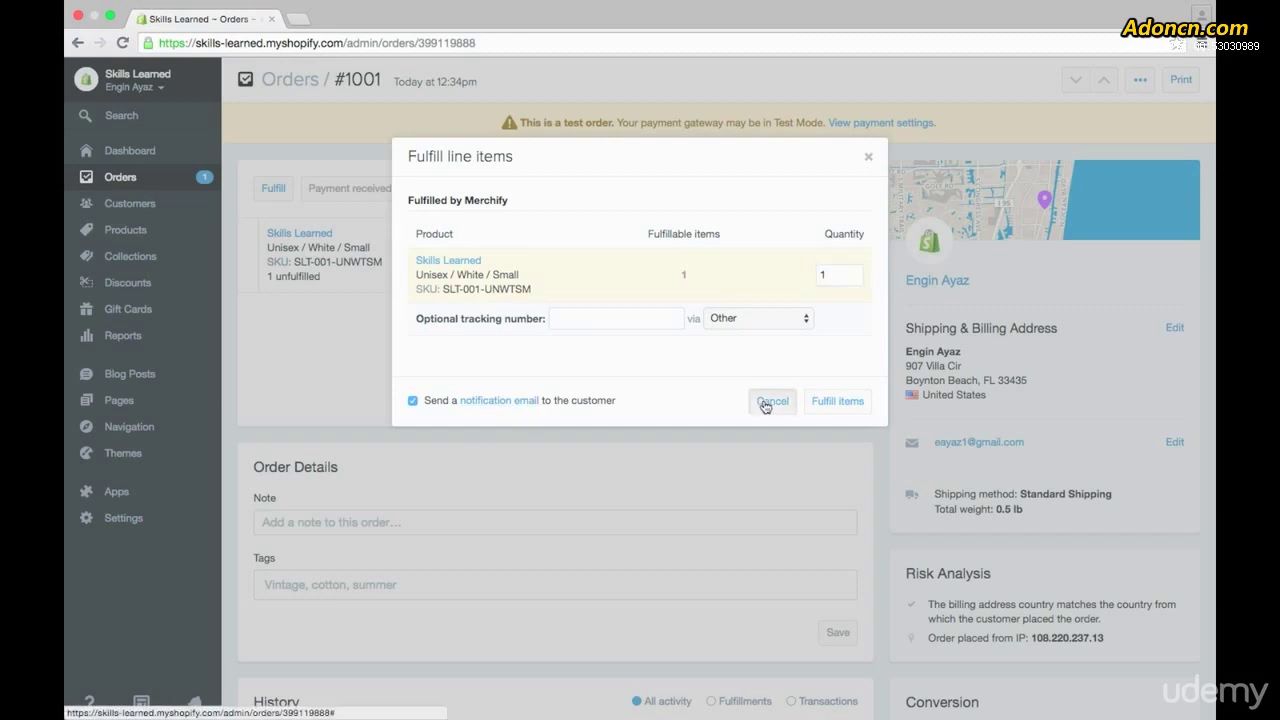
Step: Examine the order's history entries, filtering them by Fulfillments and finally by Transactions
scroll(450, 300, "down", 3)
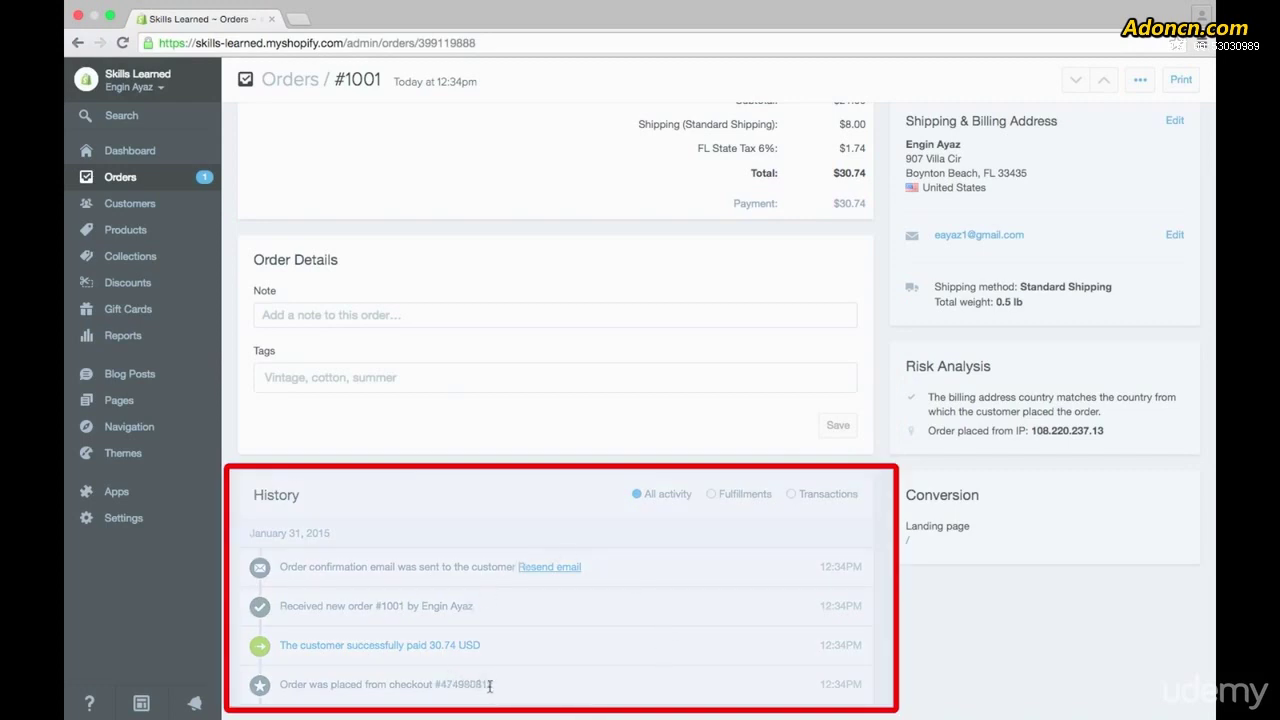
left_click_drag(490, 685, 438, 685)
left_click_drag(369, 607, 417, 609)
left_click(417, 609)
left_click_drag(331, 566, 366, 568)
left_click(404, 568)
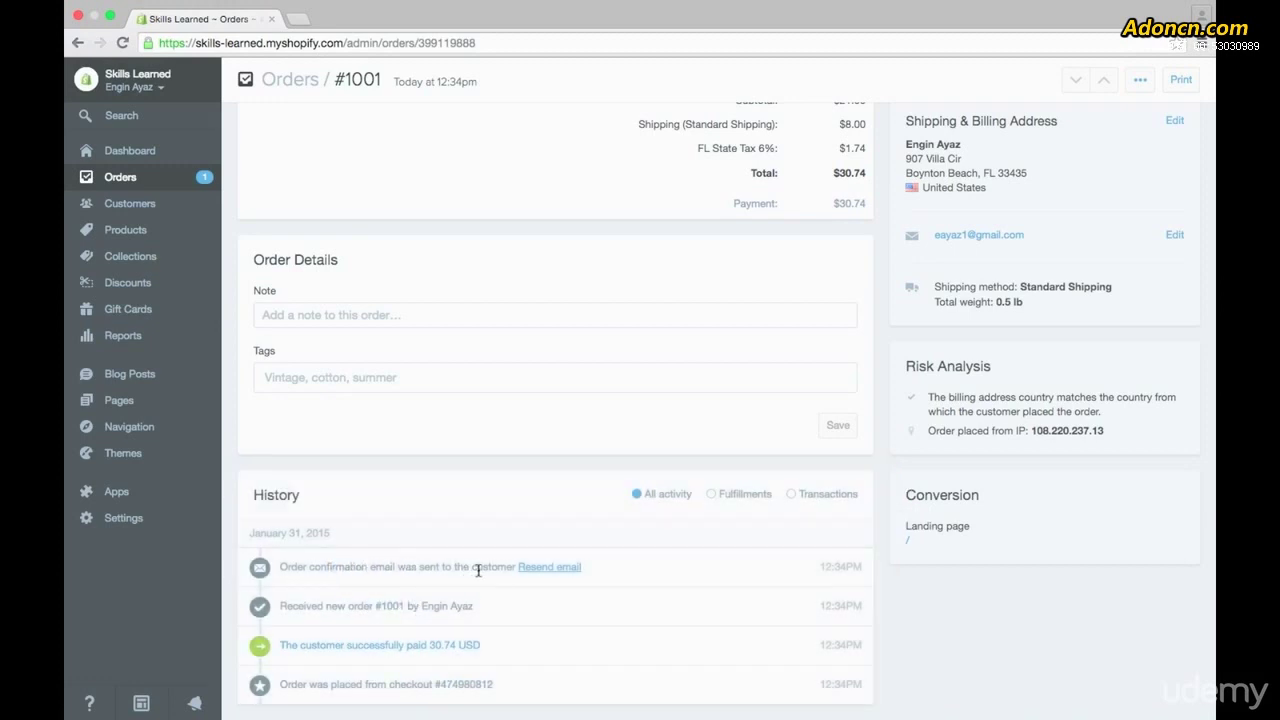
left_click(713, 496)
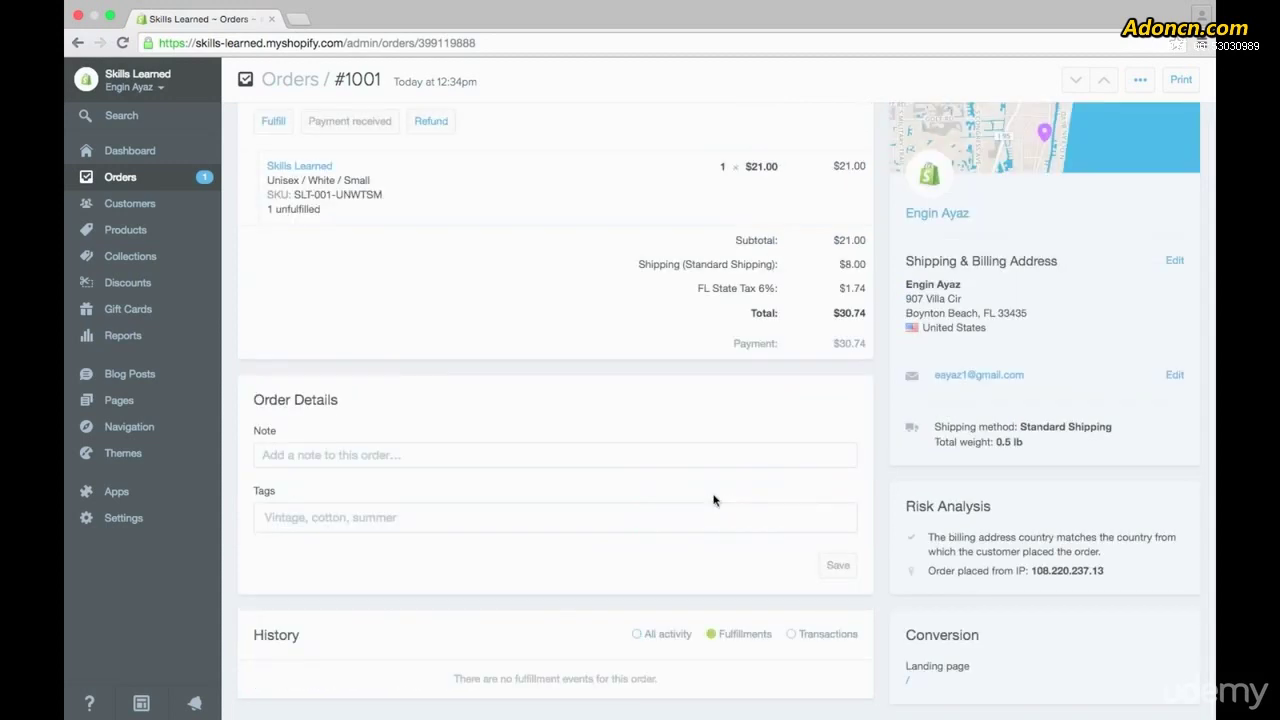
left_click(793, 636)
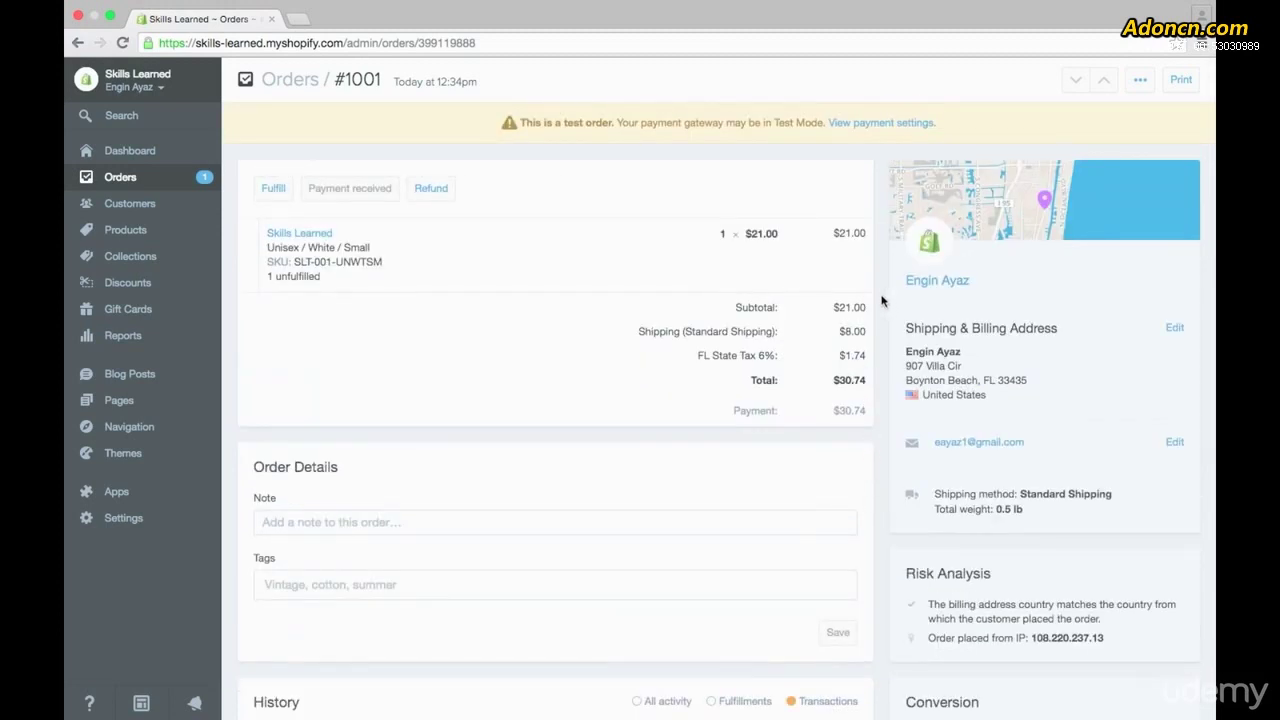
Step: Start cancelling the order with reason Other and a return quantity of 1, and back out without cancelling it
left_click(1140, 90)
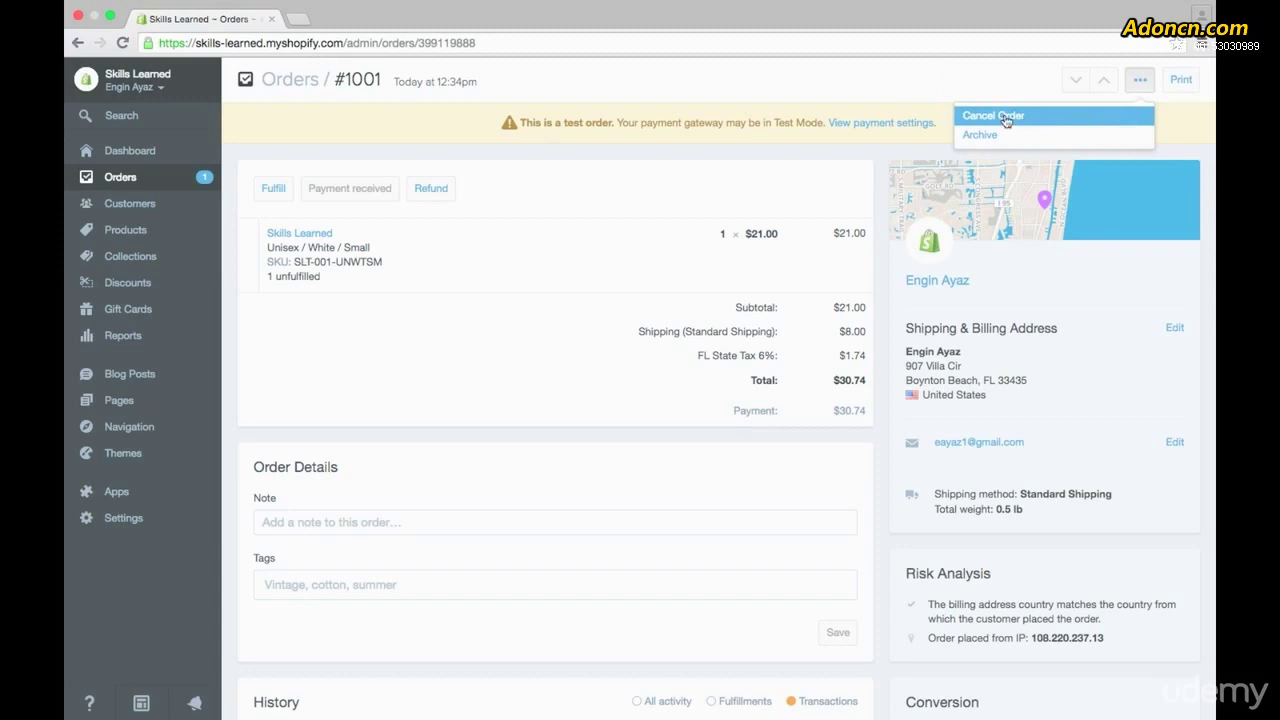
left_click(1006, 121)
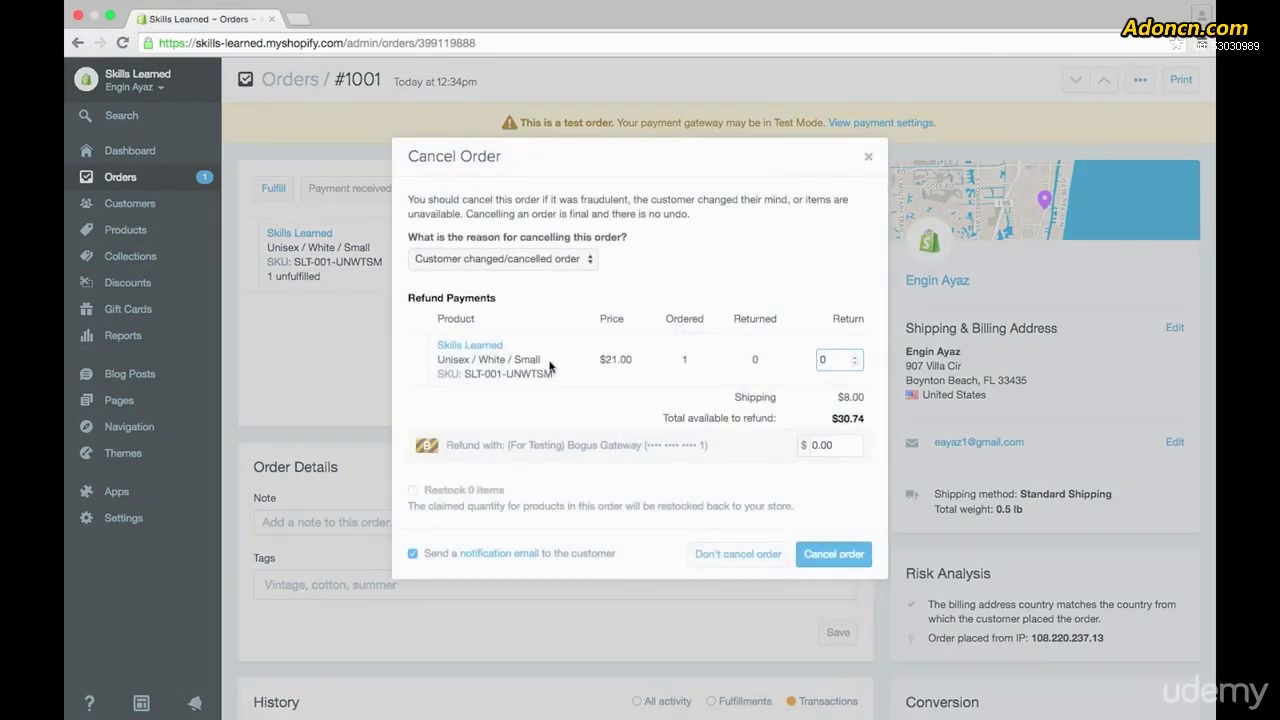
left_click(562, 260)
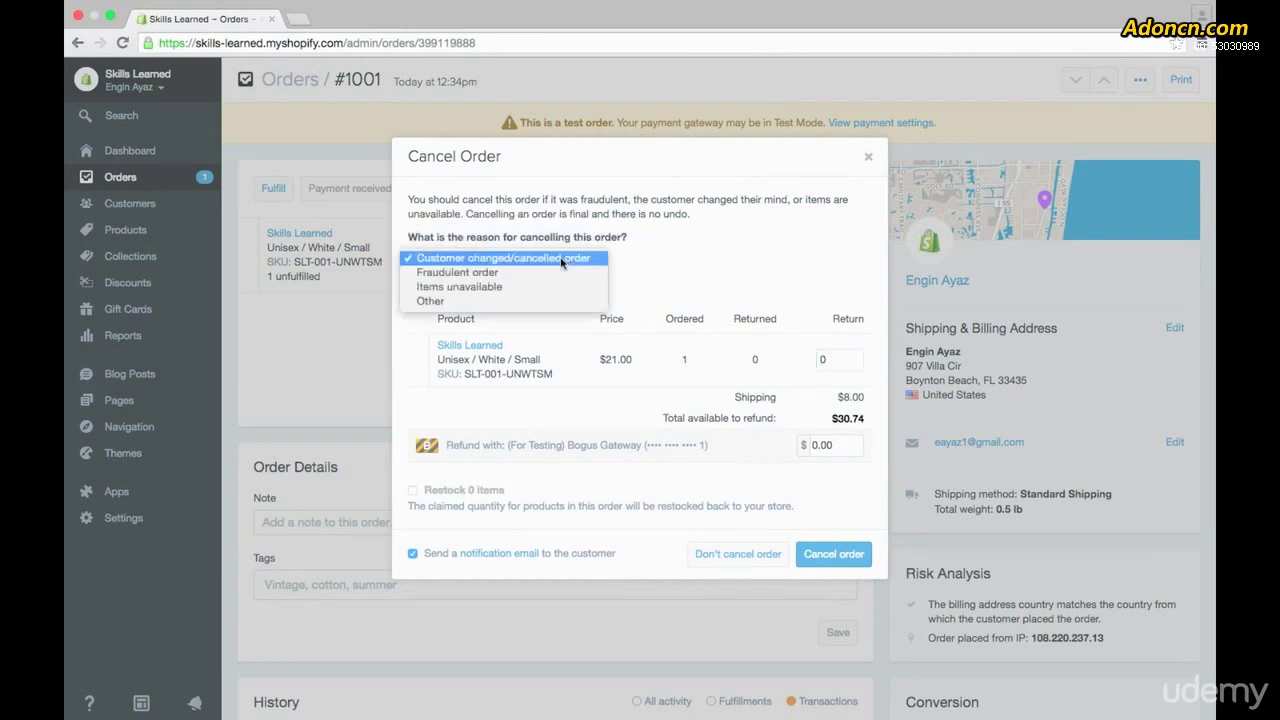
left_click(471, 302)
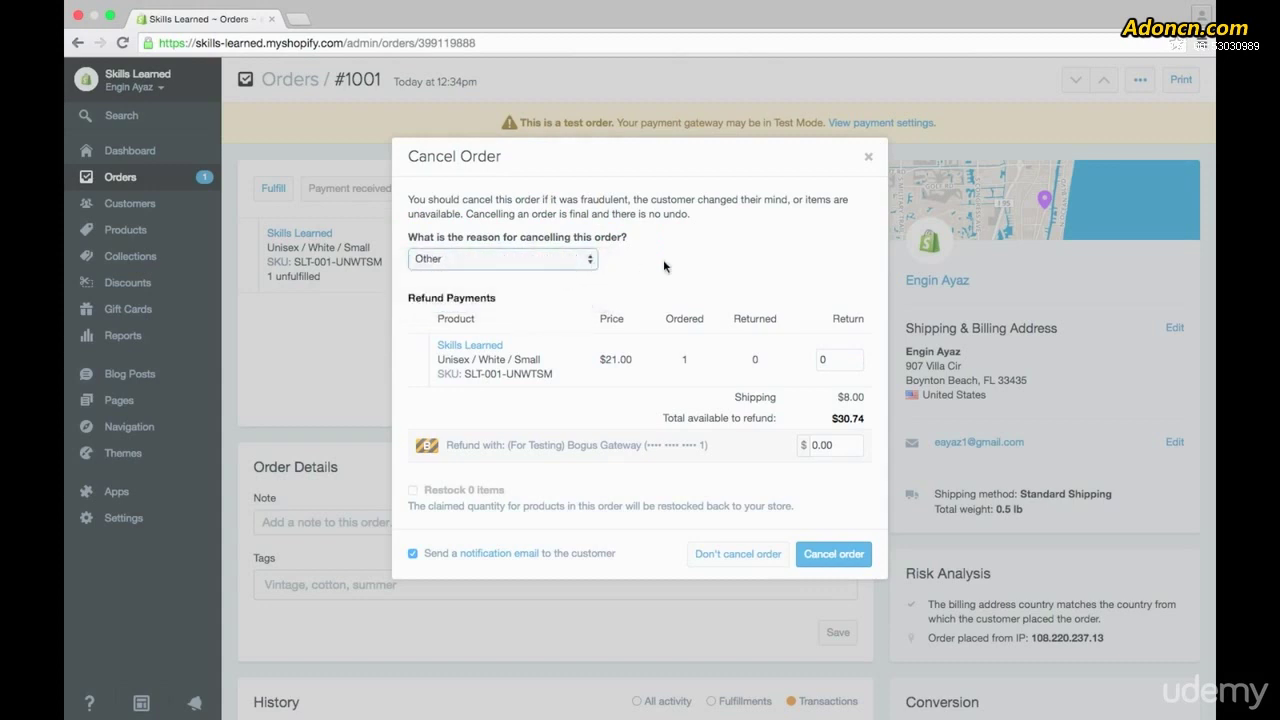
left_click(855, 356)
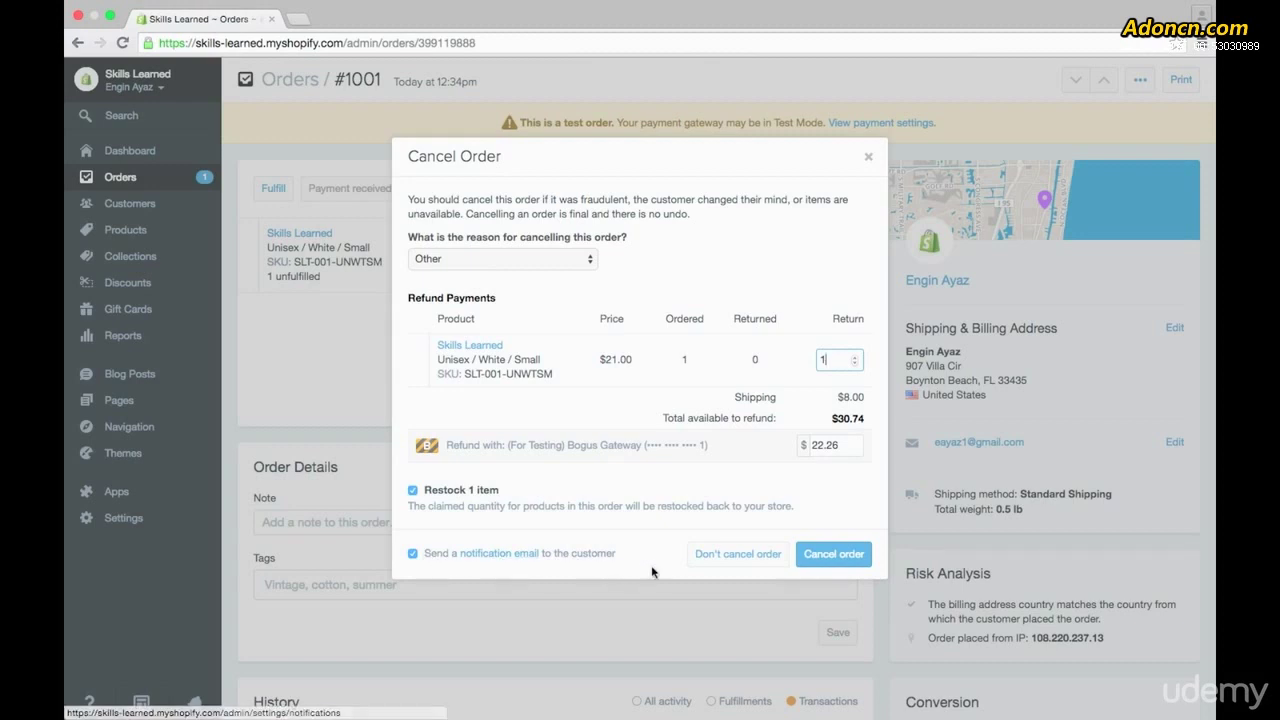
left_click(712, 556)
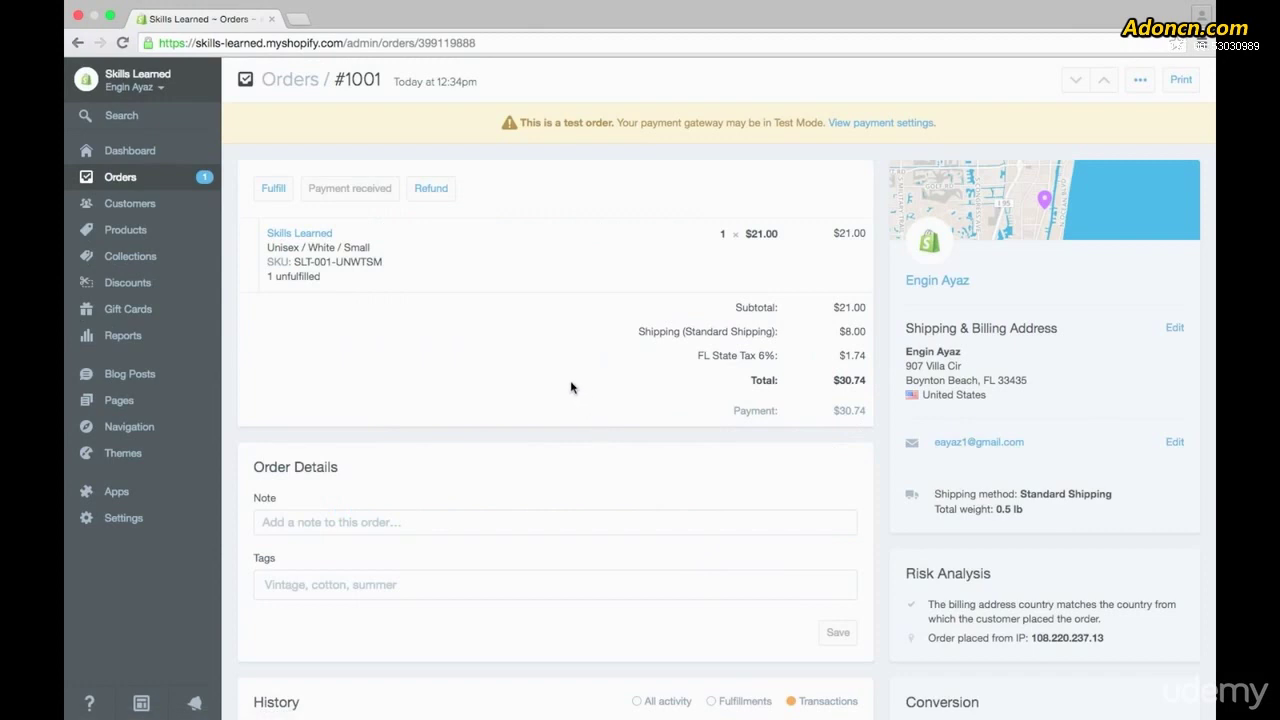